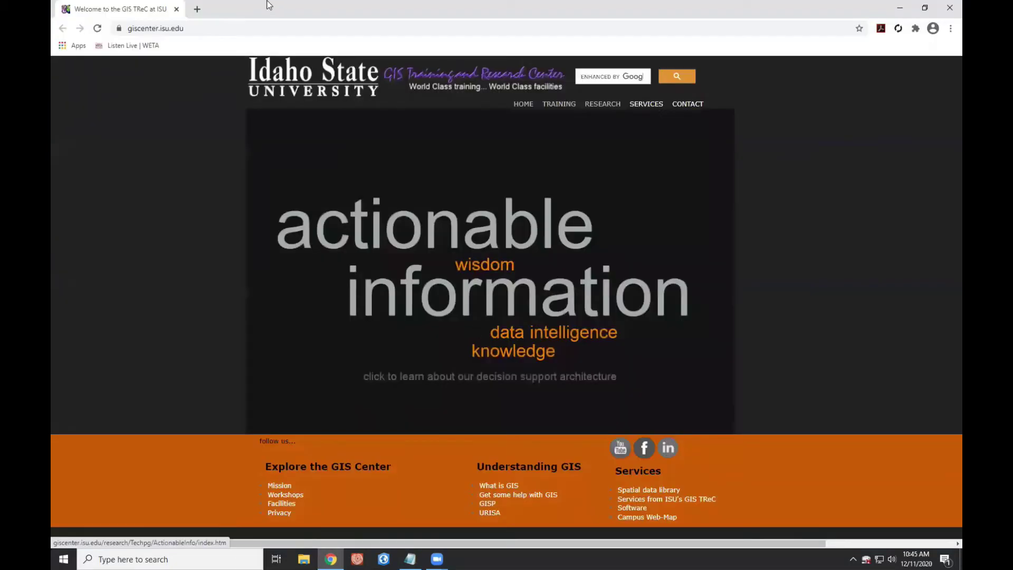
# Go to app.globus.org in Chrome to reach the Globus login page.
pyautogui.click(211, 27)
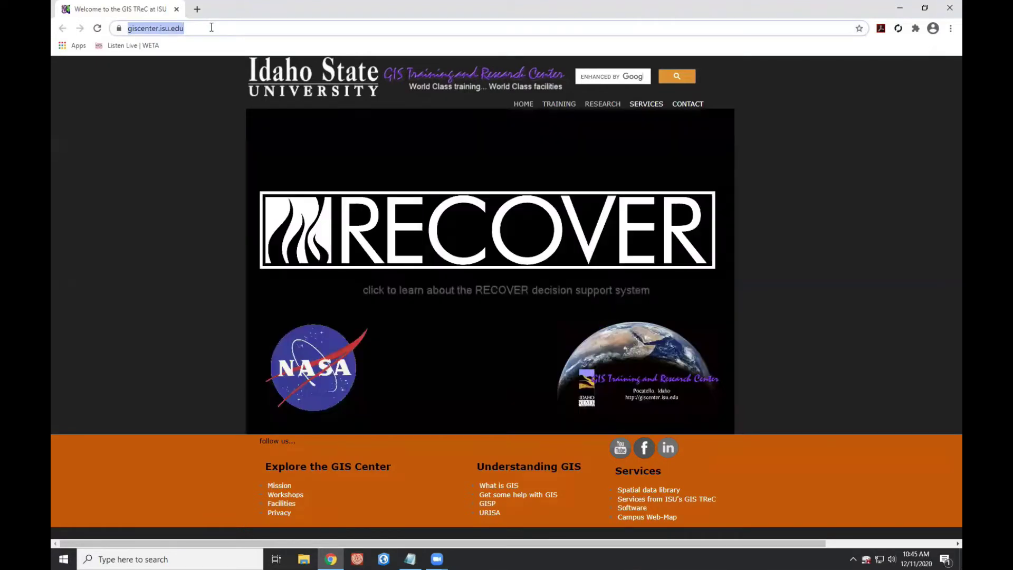
pyautogui.write('a')
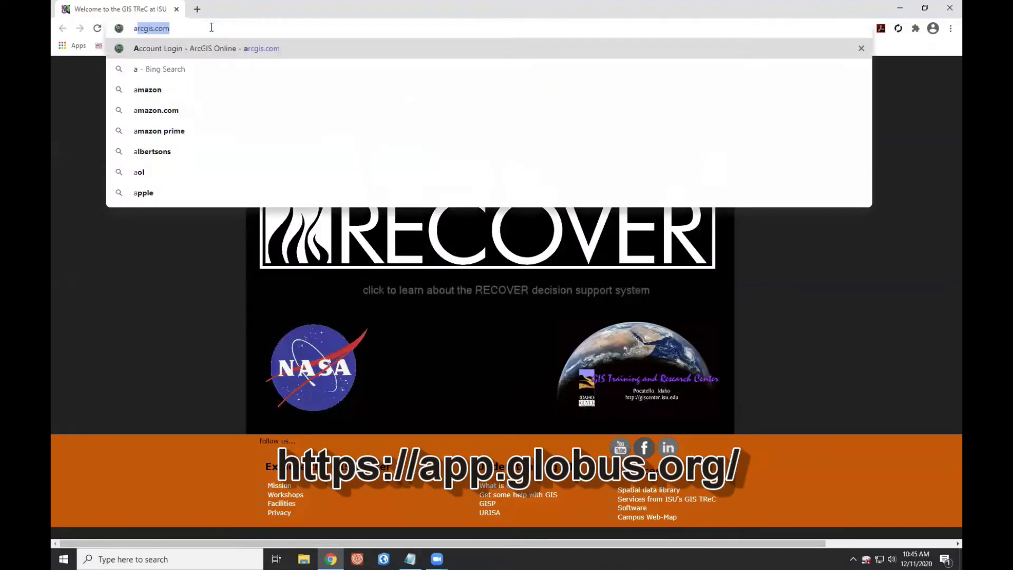
pyautogui.write('pp.')
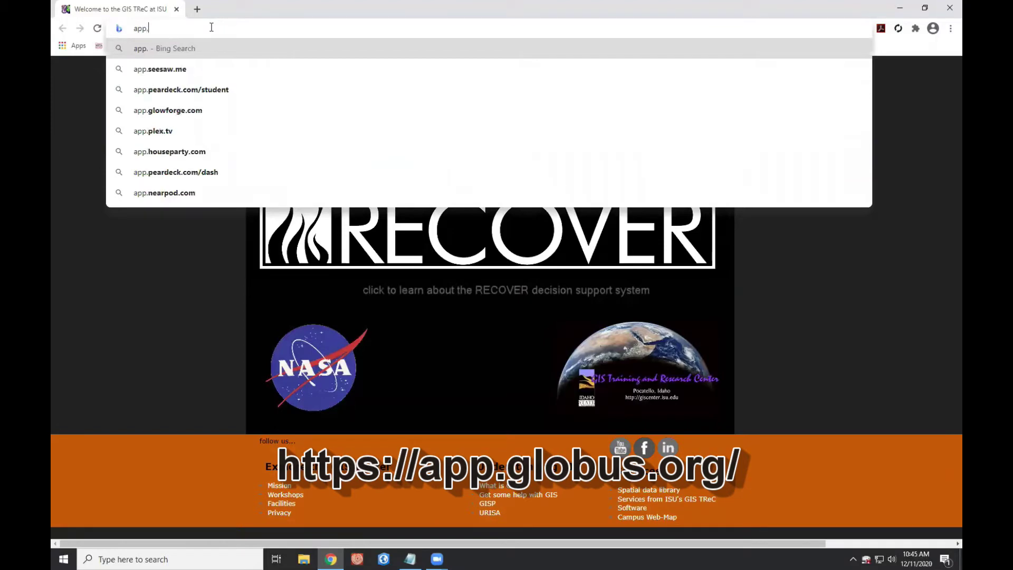
pyautogui.write('globus')
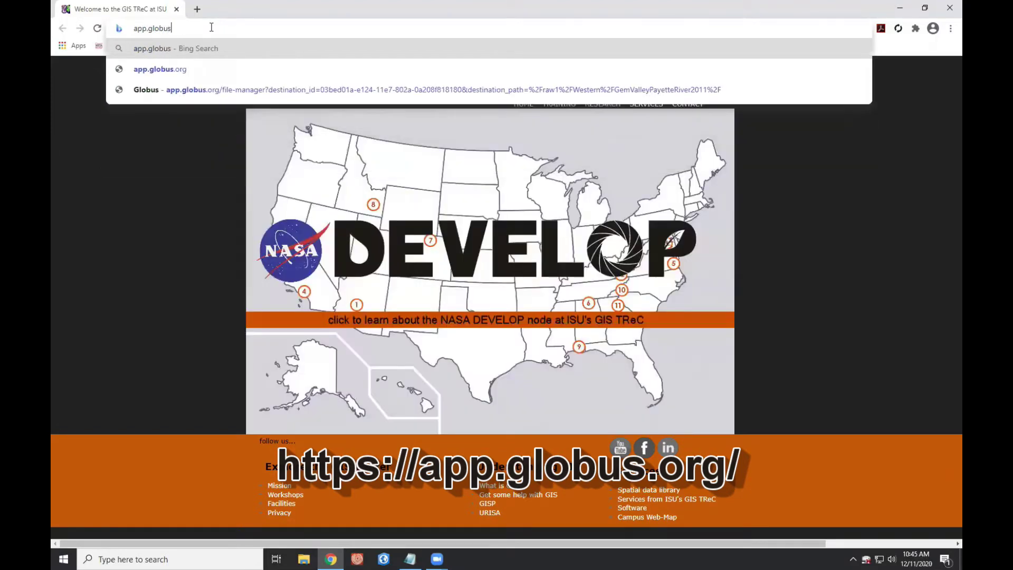
pyautogui.press('Down')
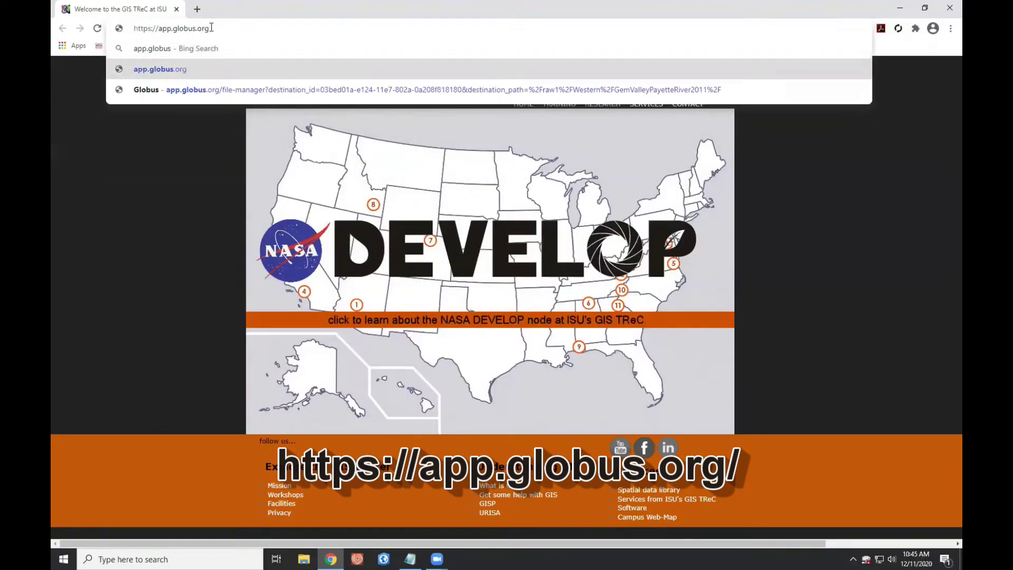
pyautogui.press('Return')
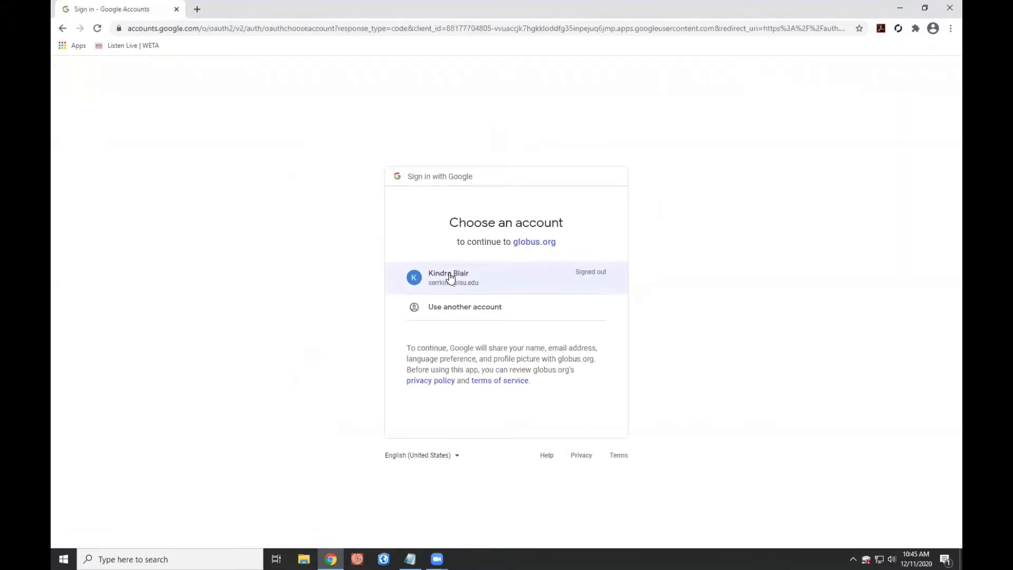
# Sign in to Globus with another Google account's saved e-mail, then open the globus.org homepage in a new tab.
pyautogui.click(449, 310)
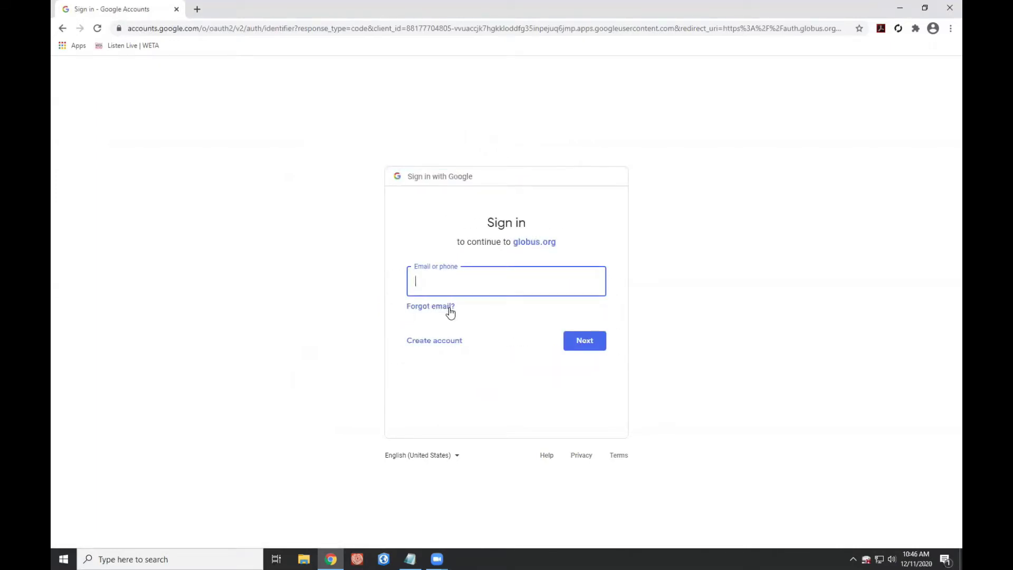
pyautogui.write('w')
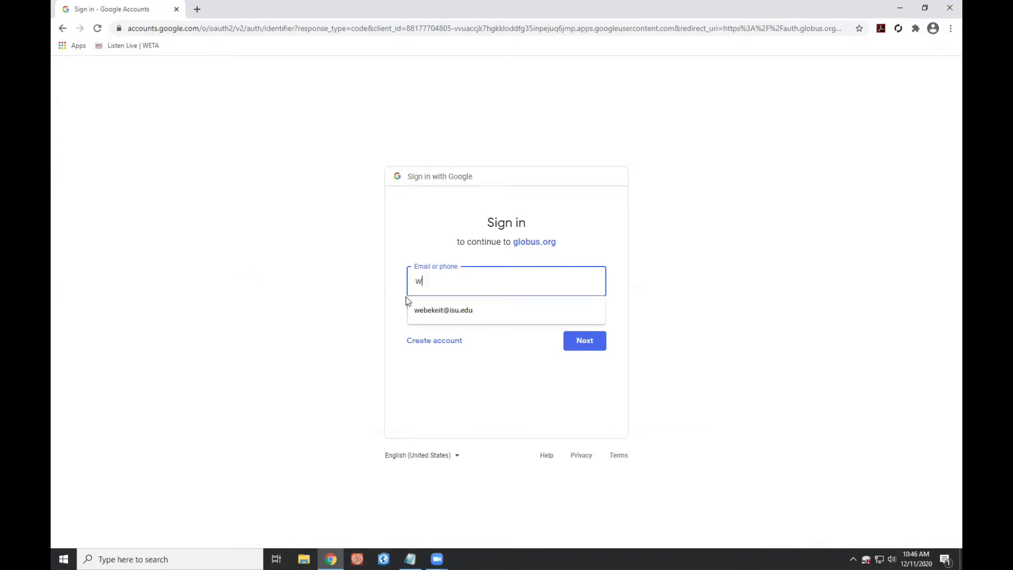
pyautogui.click(452, 312)
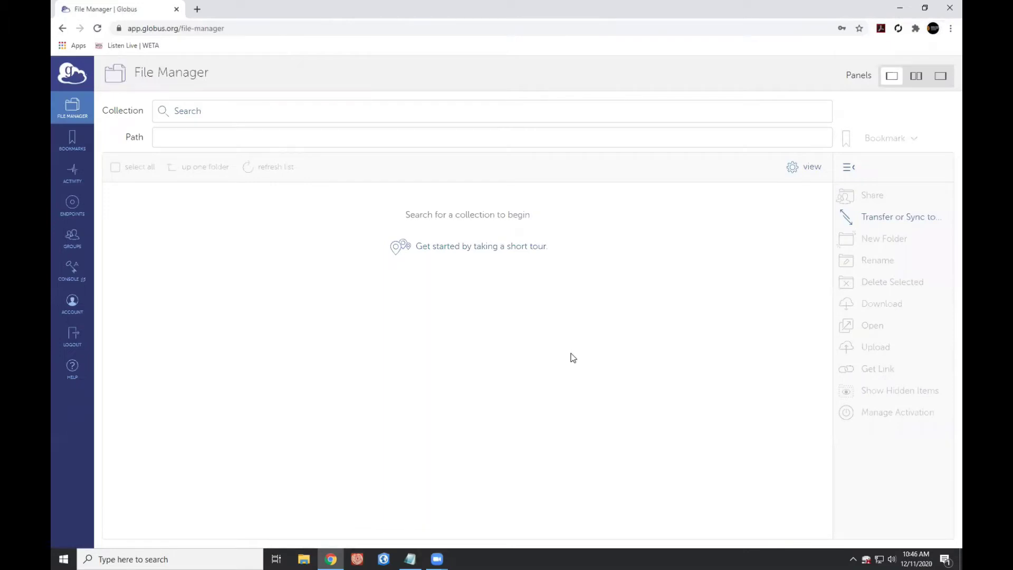
pyautogui.click(71, 74)
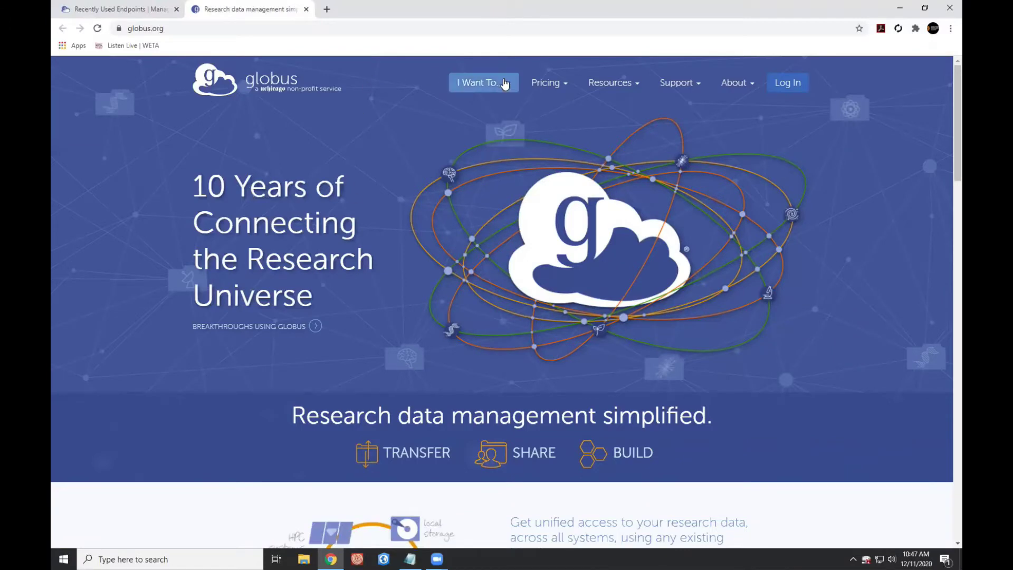
# Navigate from Enable Globus on my system through Get Globus Connect Personal to the Windows installation guide.
pyautogui.moveTo(505, 85)
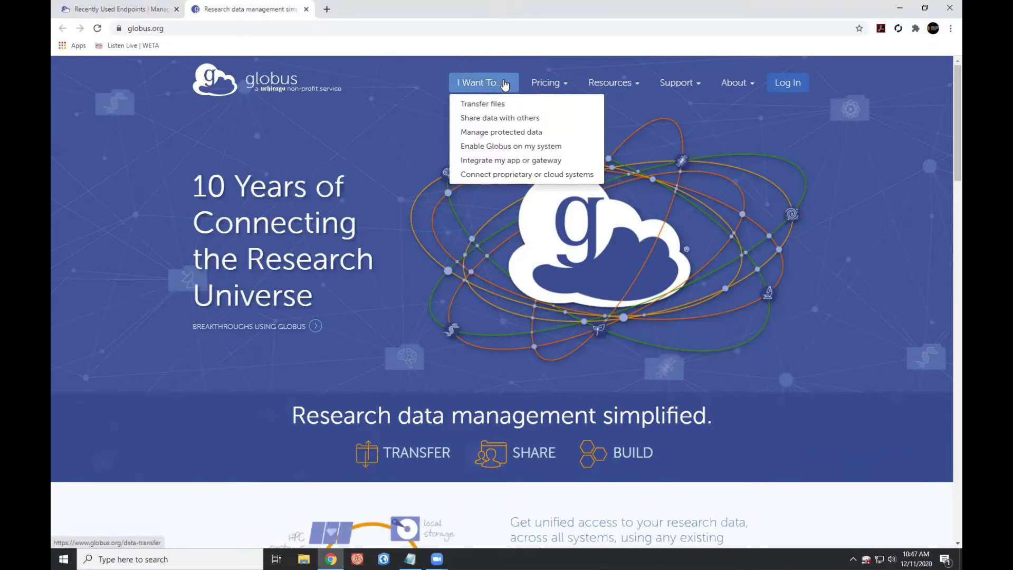
pyautogui.click(505, 148)
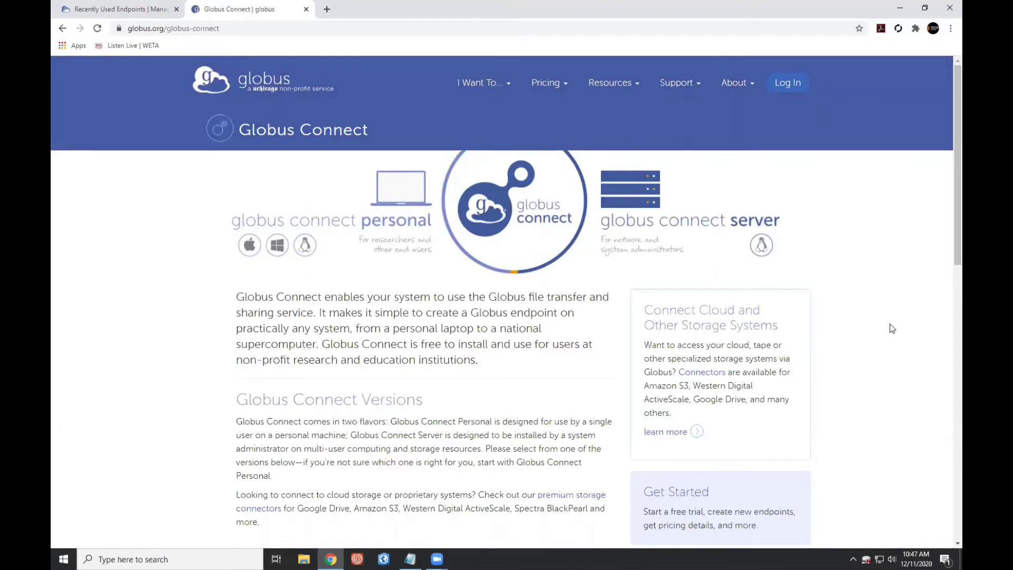
pyautogui.scroll(-2, 945, 205)
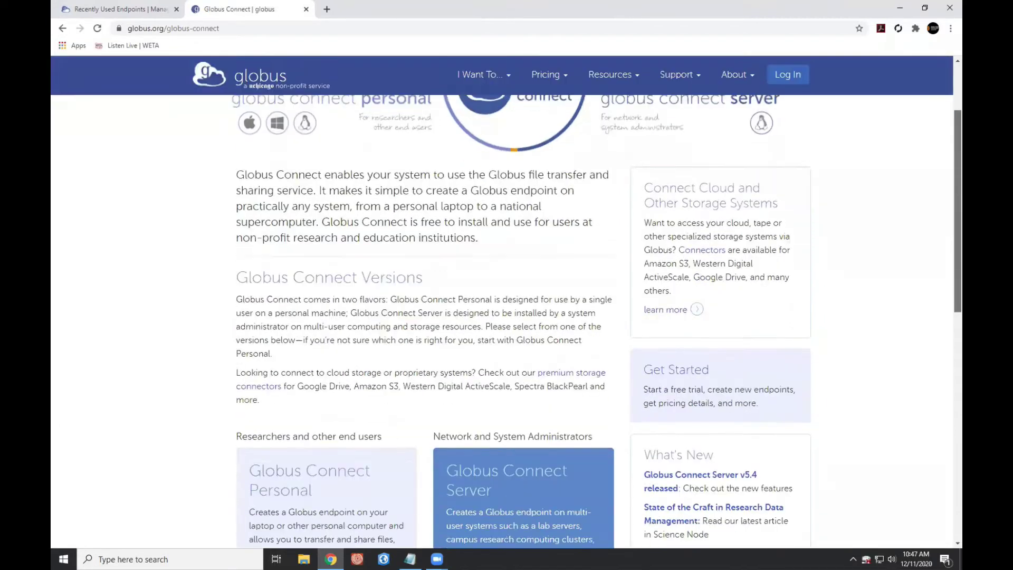
pyautogui.scroll(-5, 506, 316)
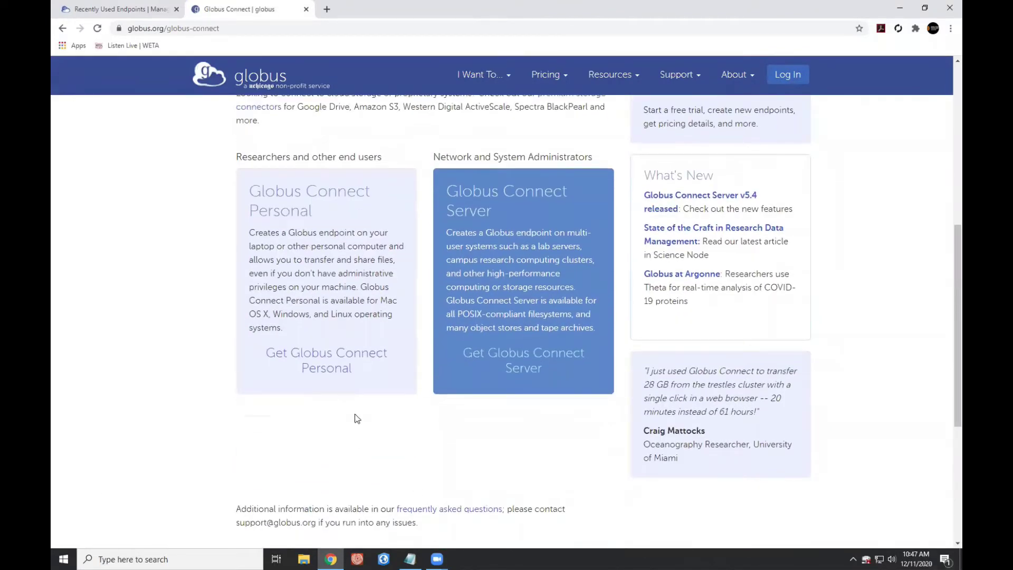
pyautogui.click(329, 364)
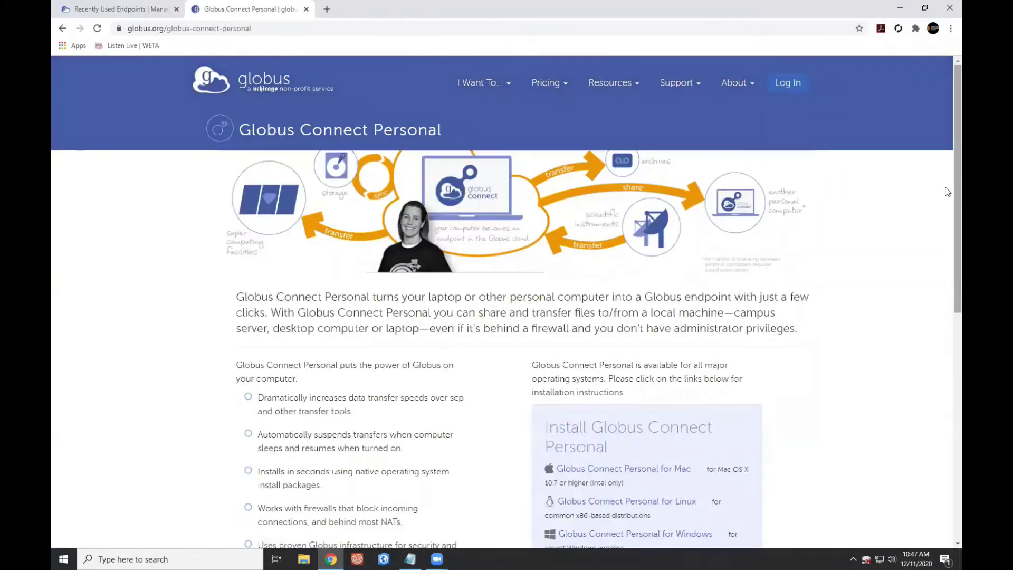
pyautogui.scroll(-1, 950, 192)
pyautogui.scroll(-4, 868, 412)
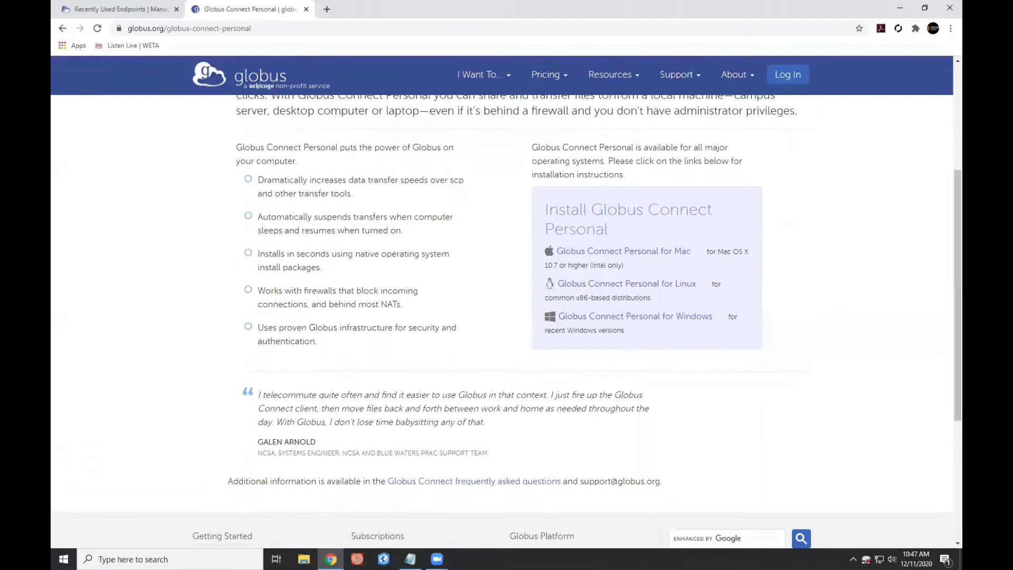
pyautogui.click(637, 317)
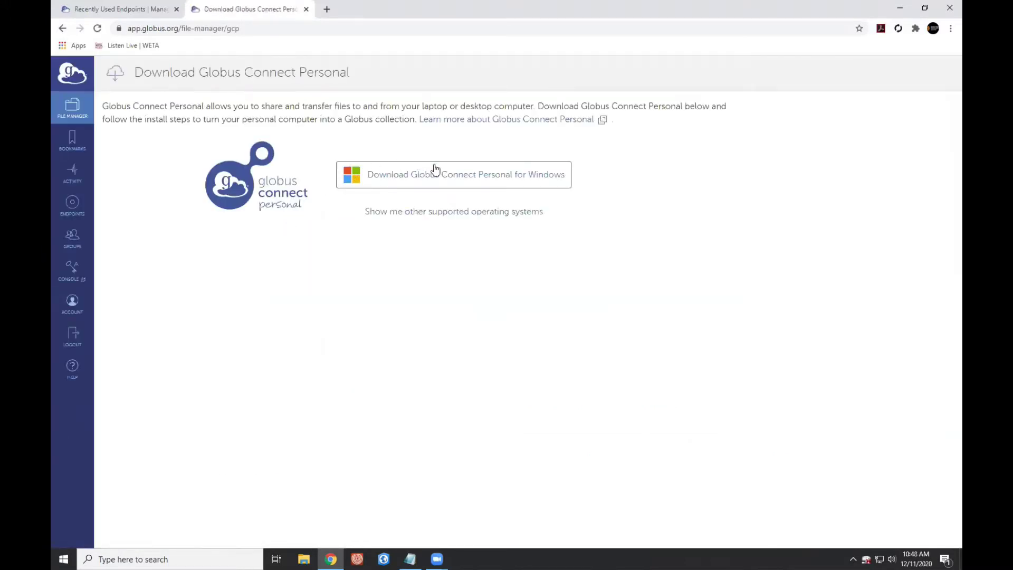
# Download the Globus Connect Personal for Windows installer and run it.
pyautogui.click(437, 176)
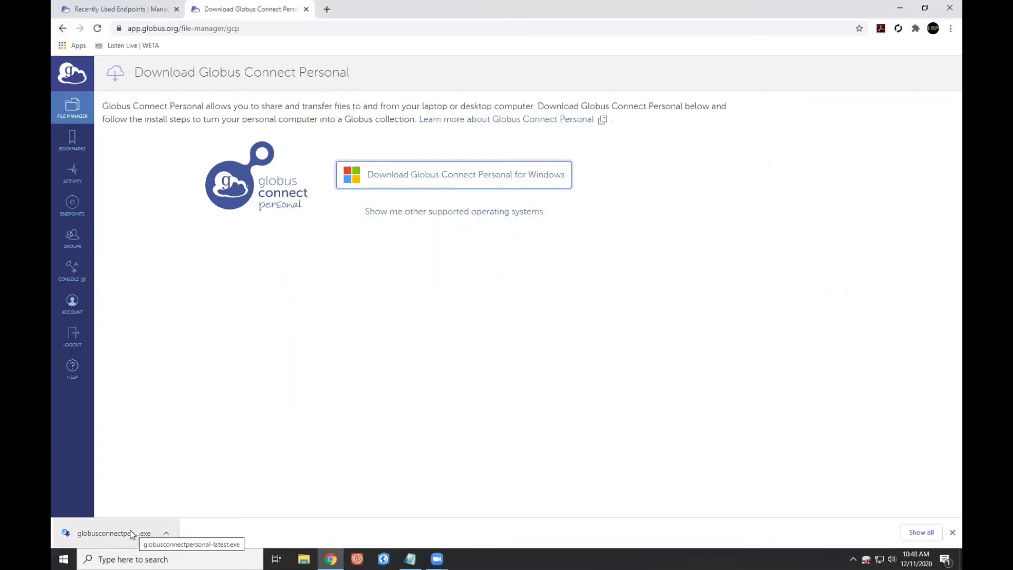
pyautogui.click(131, 533)
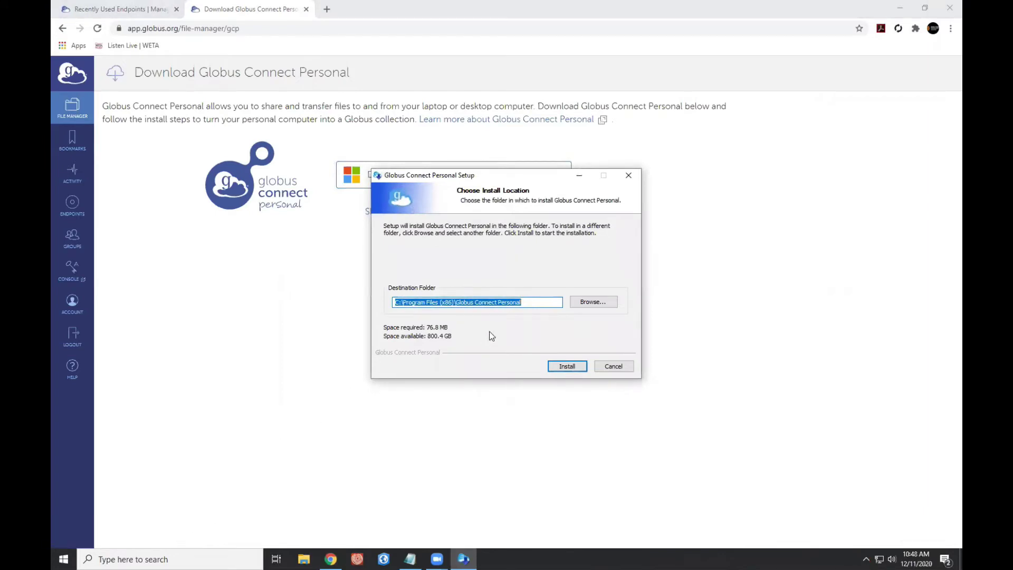
# Install Globus Connect Personal in the default folder, finish setup, and start the Globus login.
pyautogui.click(572, 367)
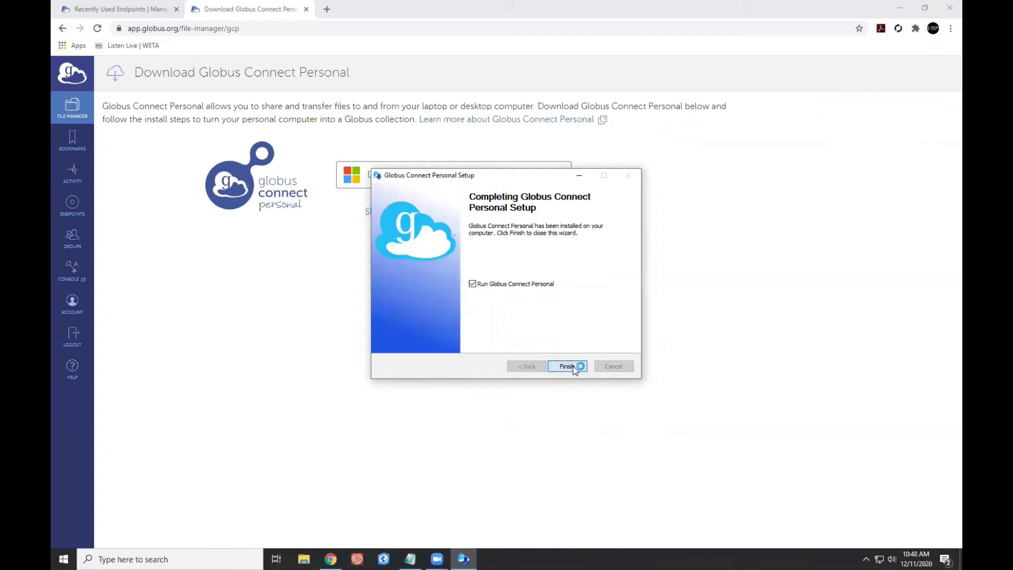
pyautogui.click(573, 366)
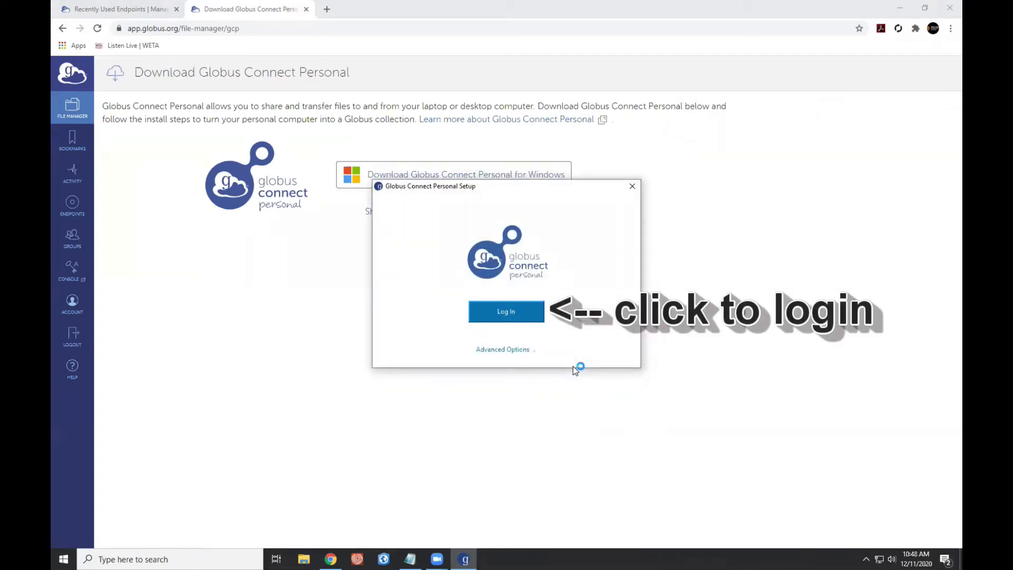
pyautogui.click(504, 310)
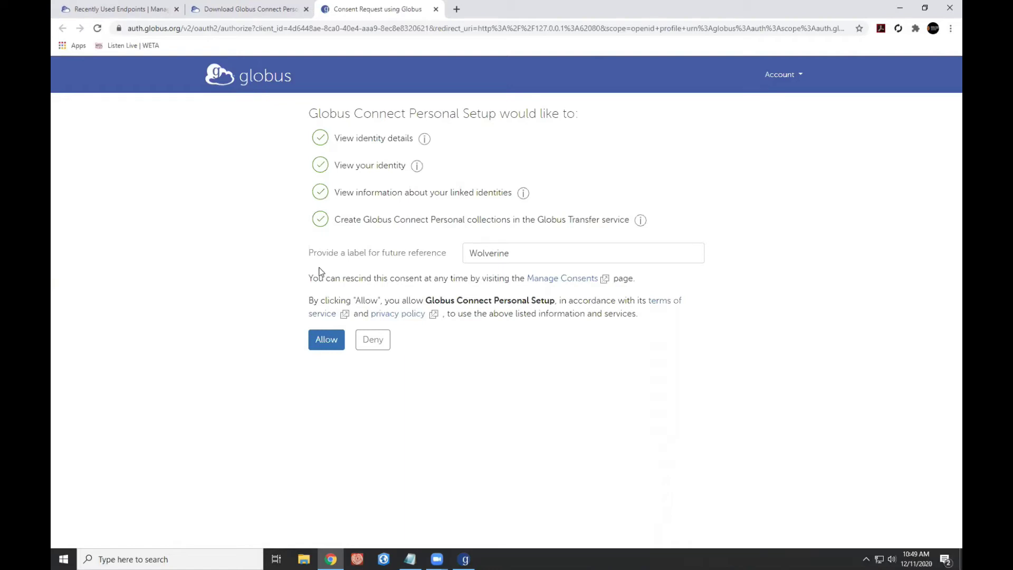
# Change the consent label from Wolverine to WolverineTeachingPC and allow access.
pyautogui.moveTo(524, 254); pyautogui.dragTo(445, 255)
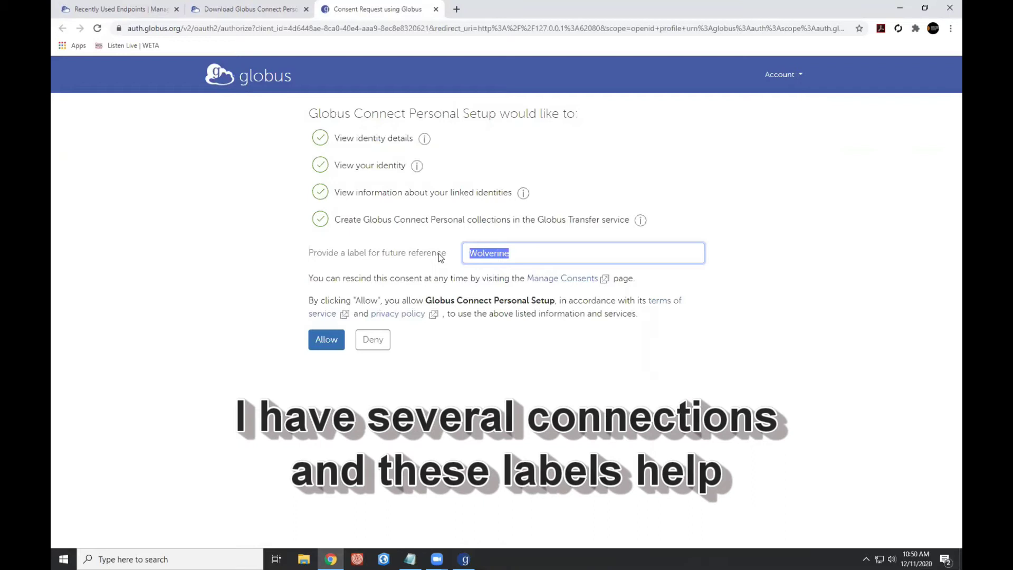
pyautogui.click(522, 254)
pyautogui.write('Teaching')
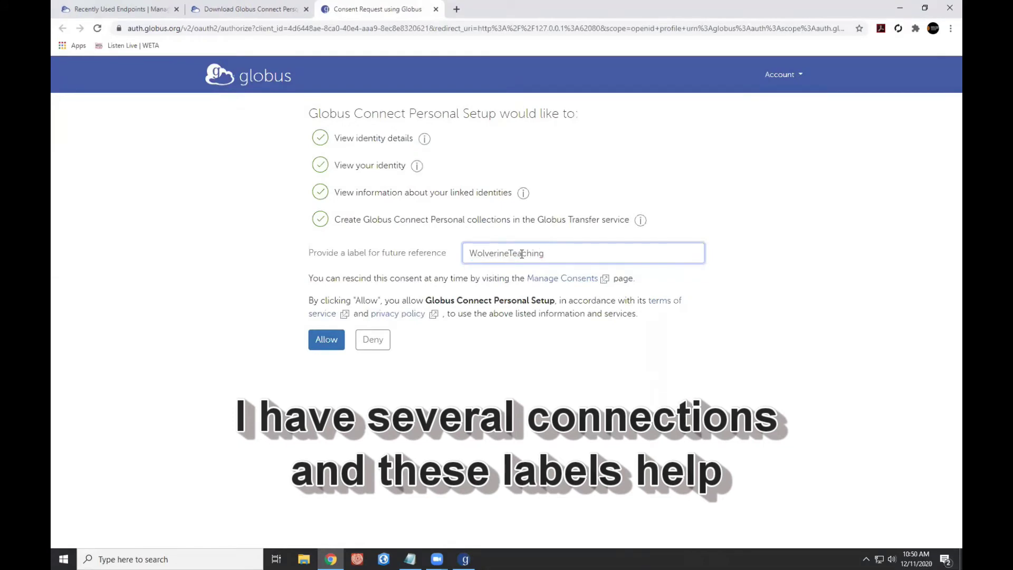
pyautogui.write('PC')
pyautogui.click(323, 341)
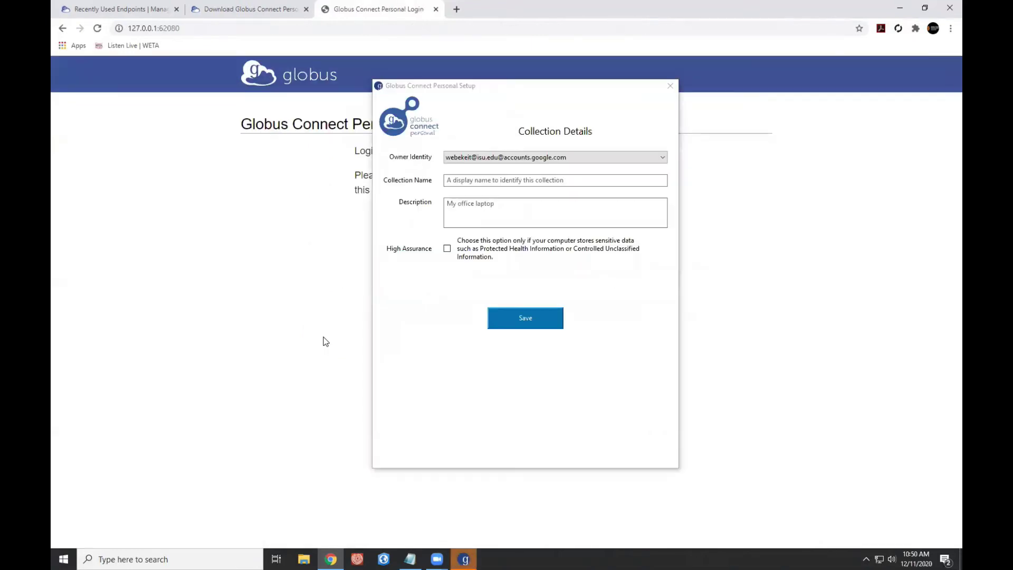
# Name the collection 'Globus downloads for teaching and workshops', describe it as 'Wolverine Teaching PC', and save.
pyautogui.click(567, 179)
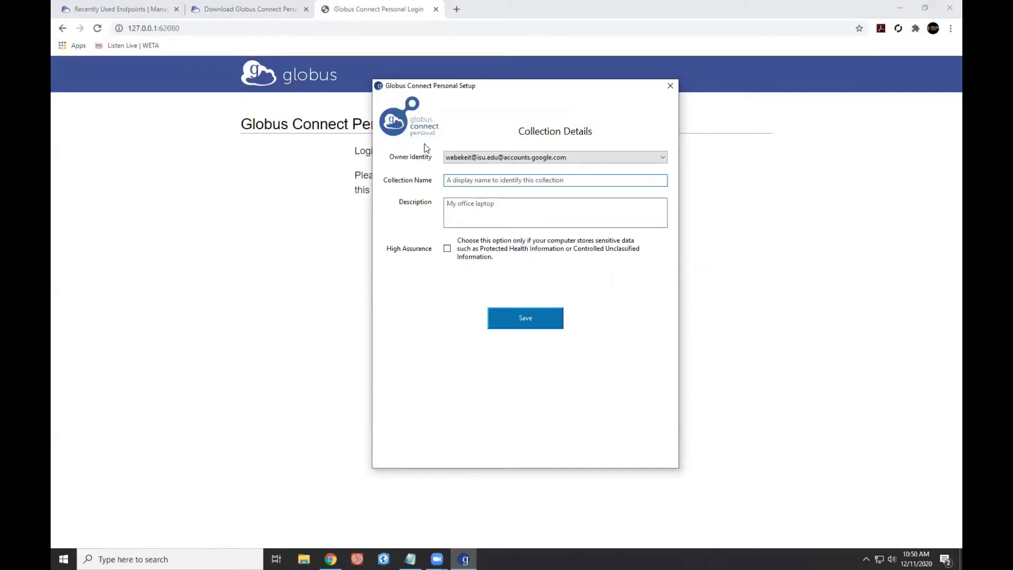
pyautogui.click(475, 182)
pyautogui.write('Globus downloads for teaching and workshops')
pyautogui.press('Tab')
pyautogui.write('Wolverine Teaching PC')
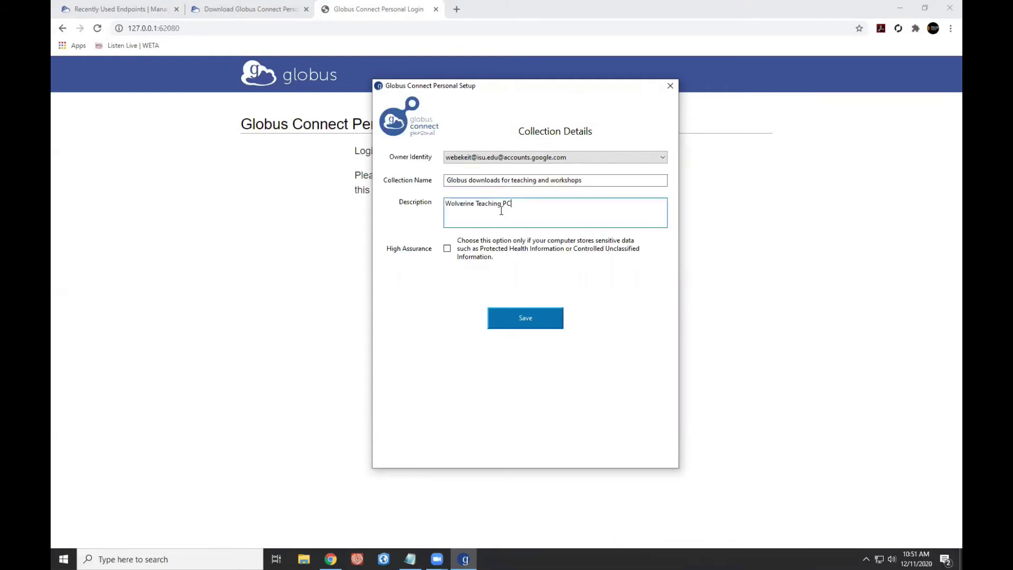
pyautogui.click(523, 321)
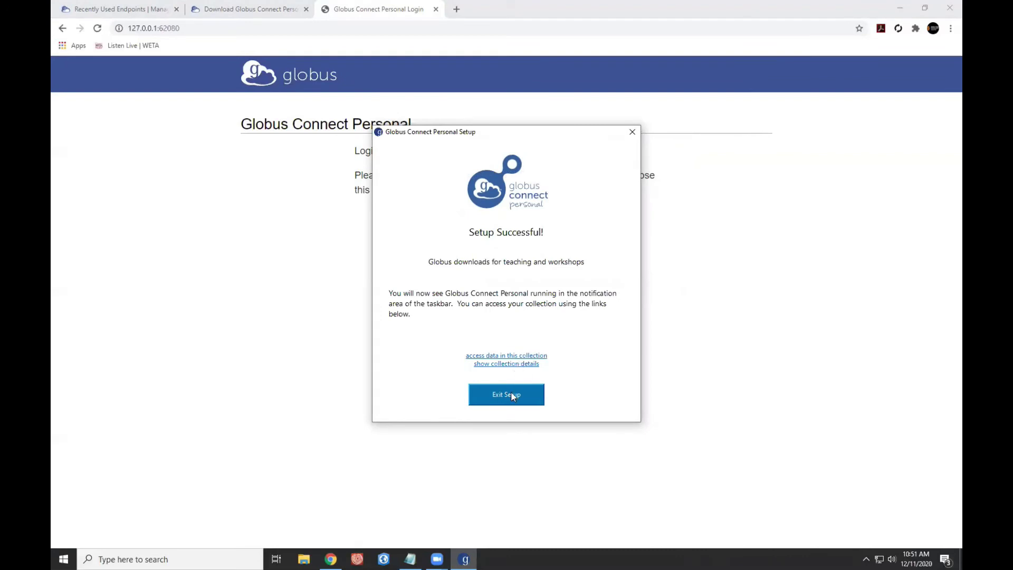
# Exit setup and open Globus Connect Personal's Options from its system tray icon.
pyautogui.click(511, 392)
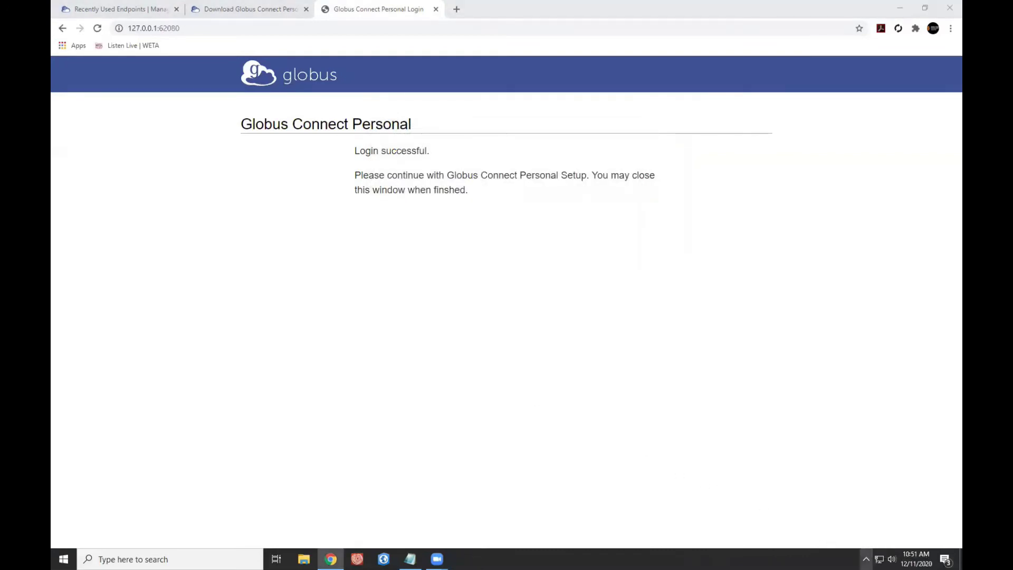
pyautogui.click(865, 559)
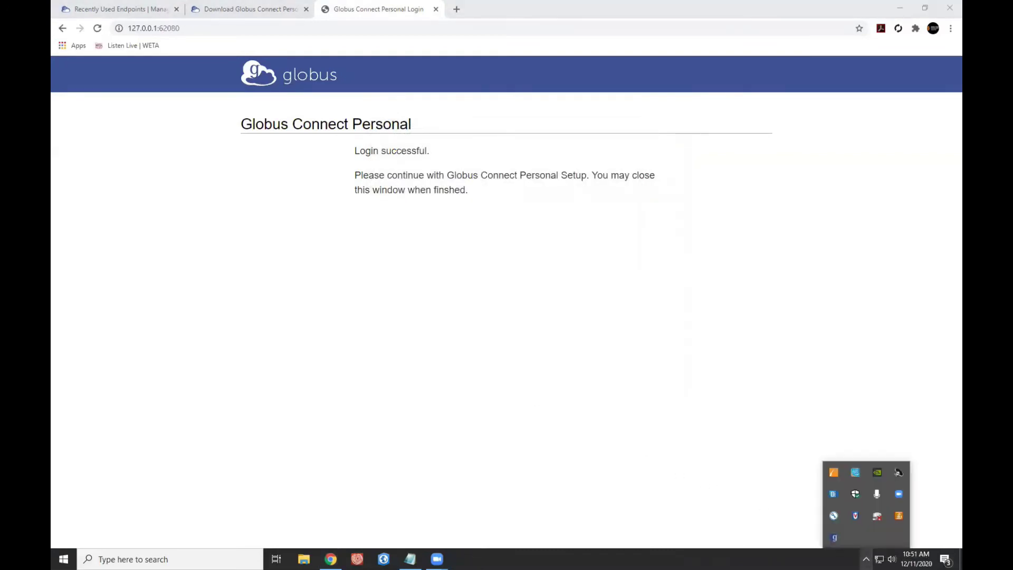
pyautogui.rightClick(834, 537)
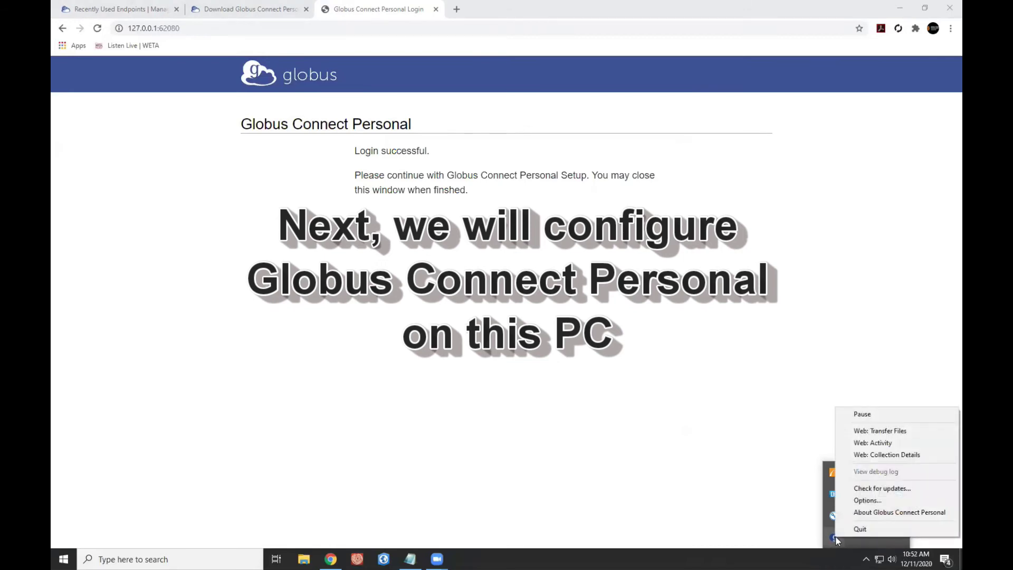
pyautogui.click(869, 502)
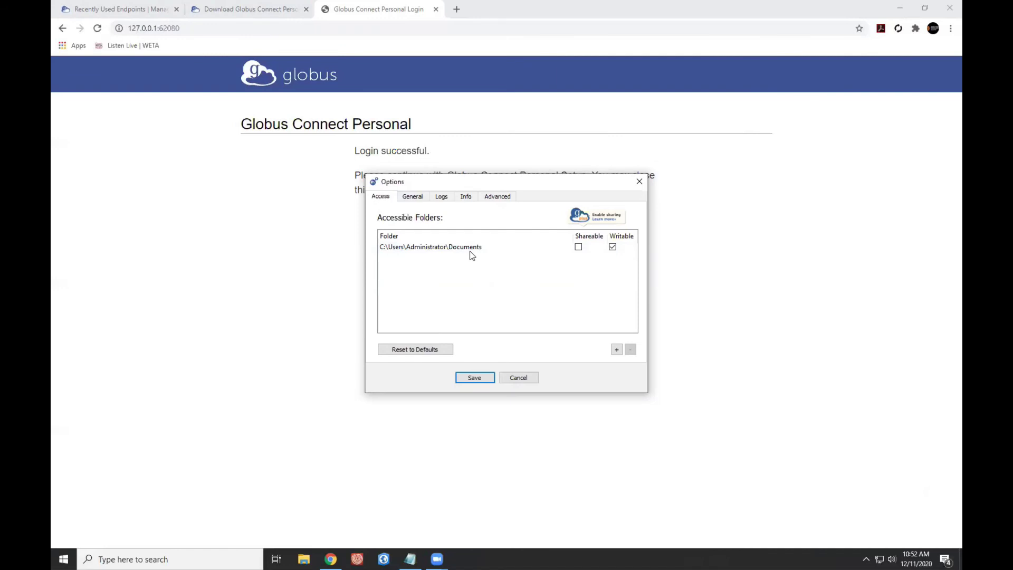
# Add C:\Users\Administrator\Downloads as an accessible folder.
pyautogui.click(616, 350)
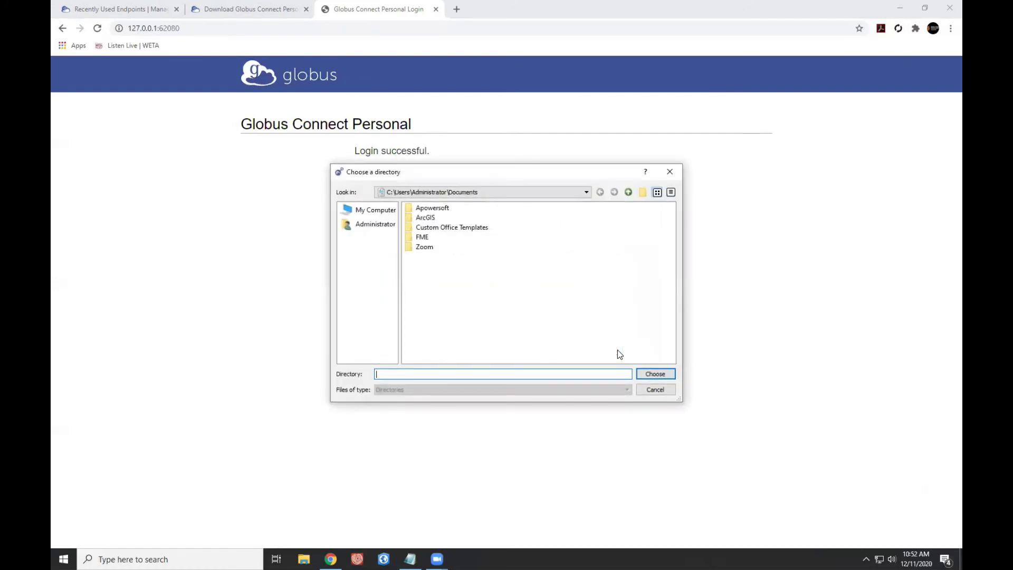
pyautogui.click(363, 225)
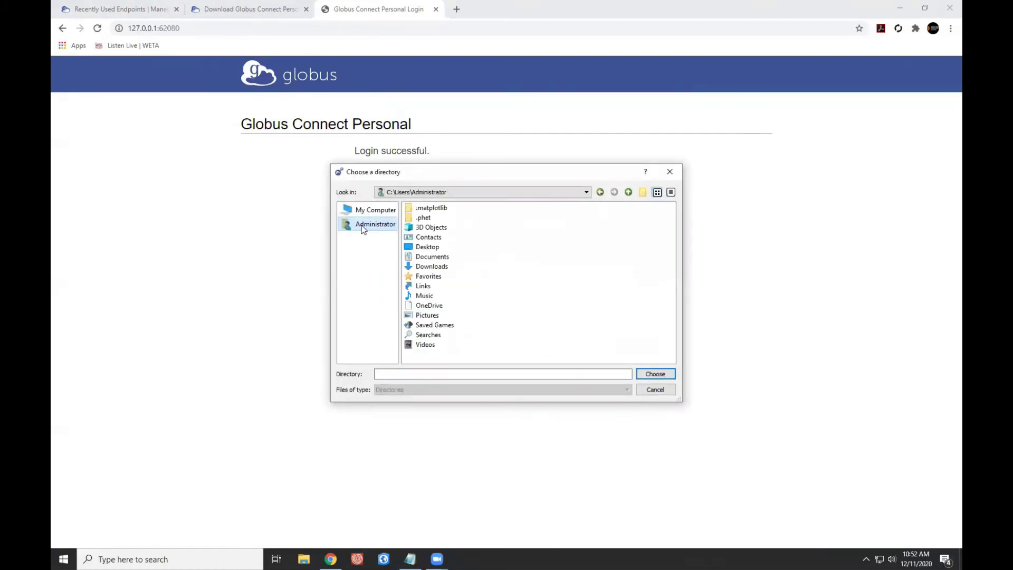
pyautogui.click(422, 267)
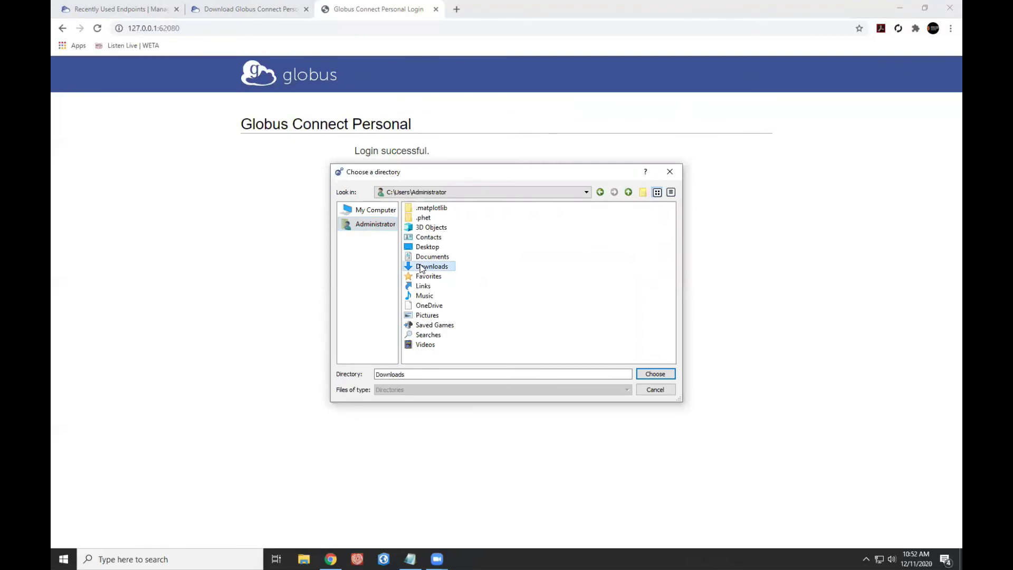
pyautogui.click(655, 374)
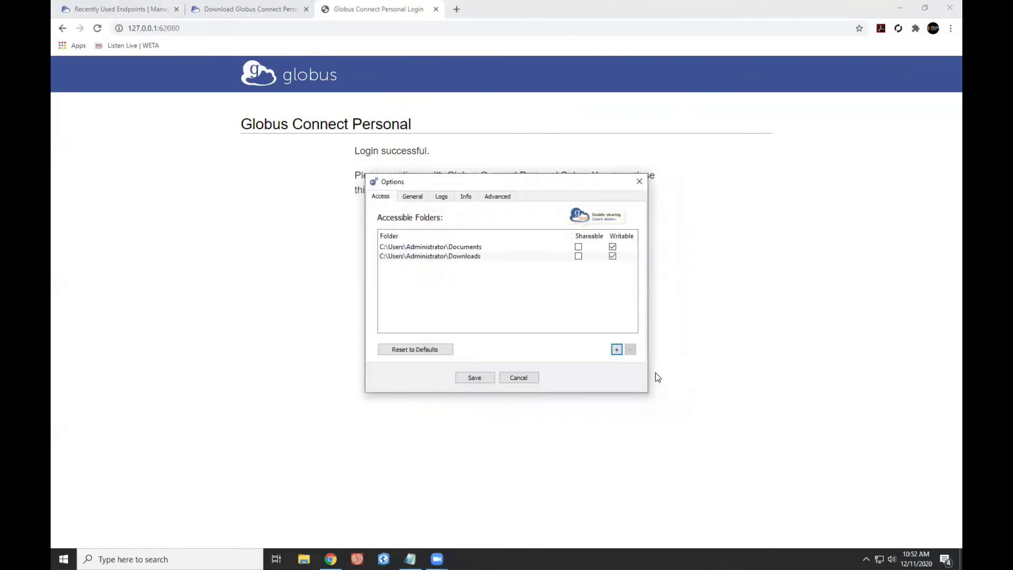
# Remove the Documents folder from the accessible folders and save the settings.
pyautogui.click(612, 247)
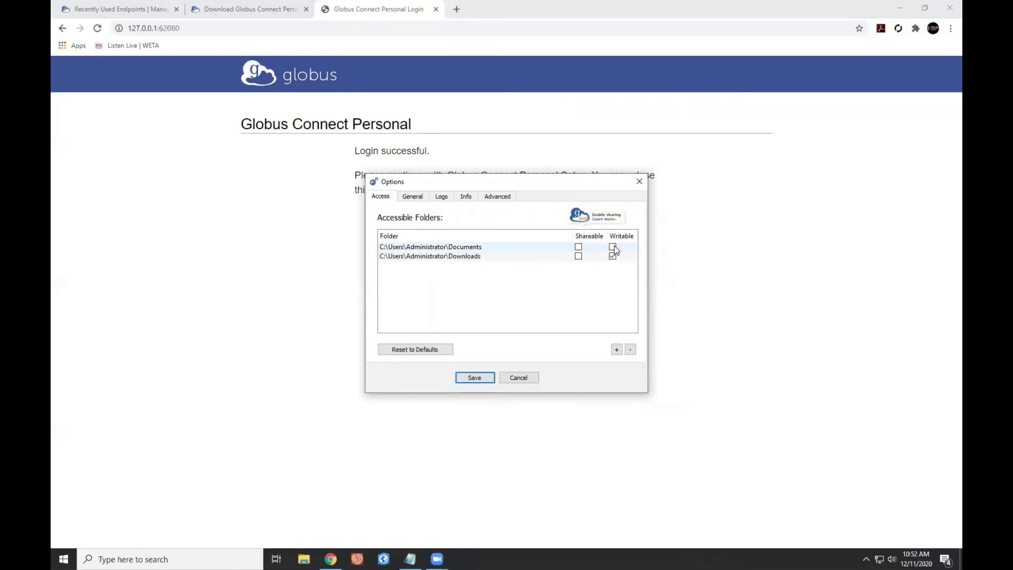
pyautogui.click(496, 248)
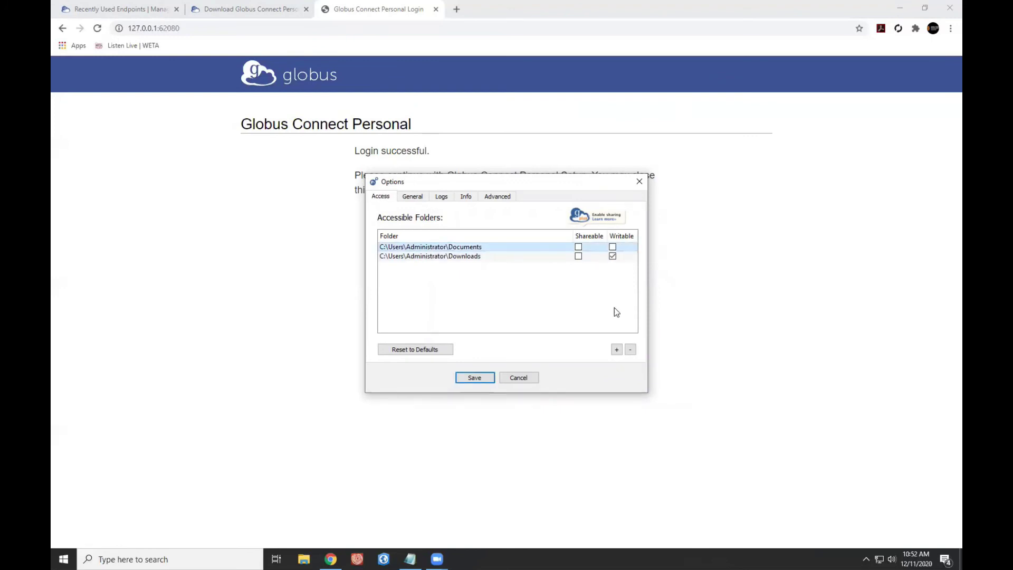
pyautogui.click(631, 350)
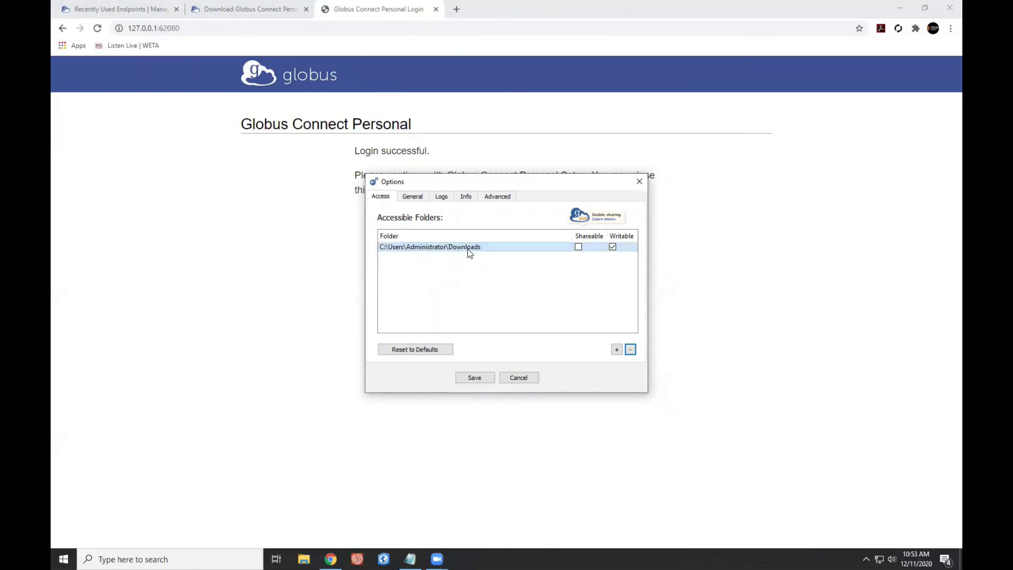
pyautogui.click(475, 378)
# Open File Explorer at Downloads to find globusconnectpersonal-latest.exe.
pyautogui.press('super+e')
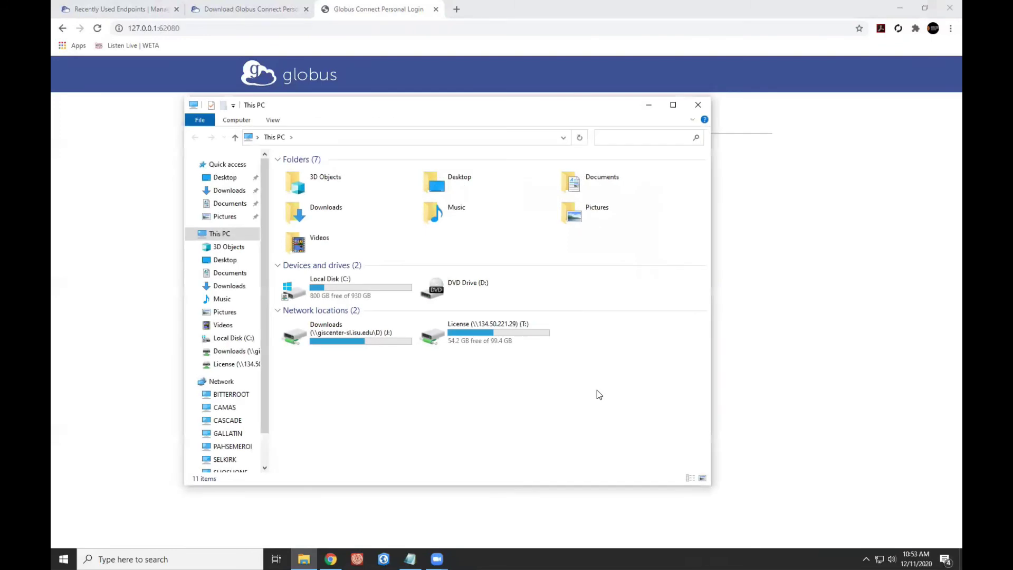
pyautogui.click(221, 192)
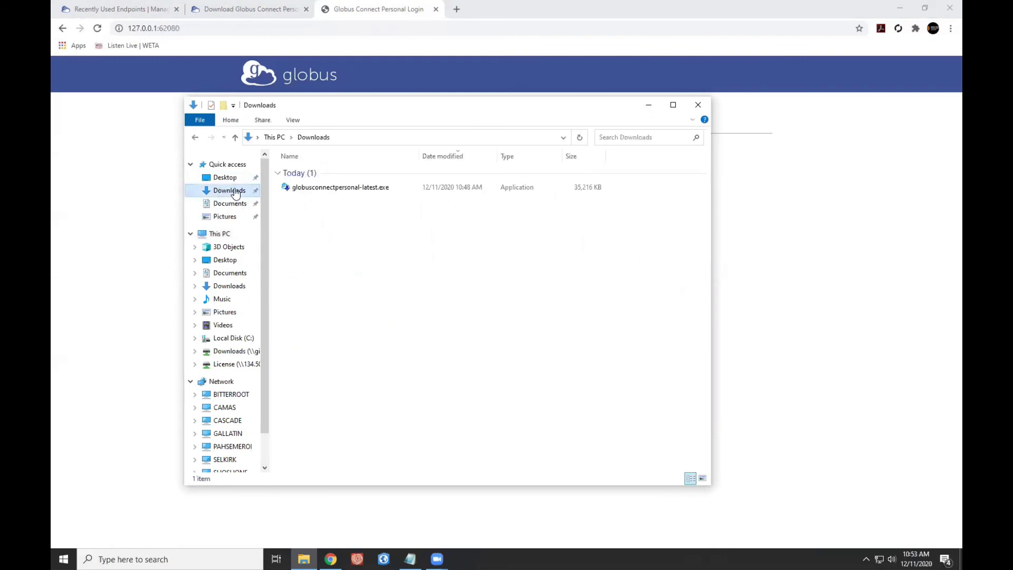